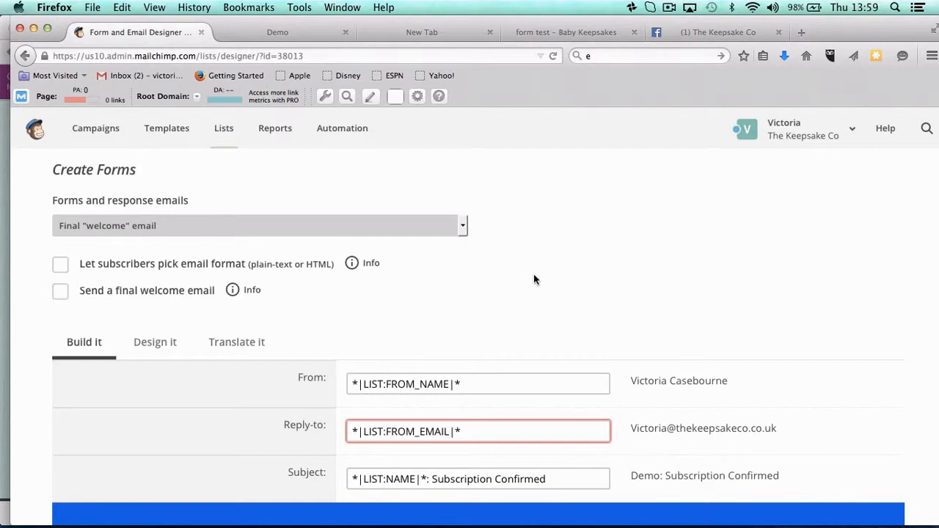
Create a new automation workflow and choose Demo as the list it uses
{"action": "left_click", "coordinate": [358, 131]}
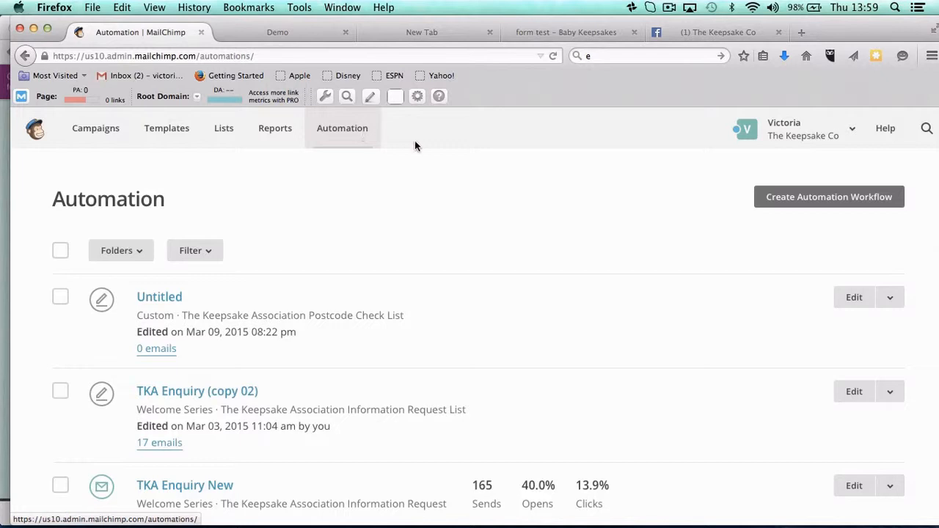
{"action": "left_click", "coordinate": [821, 195]}
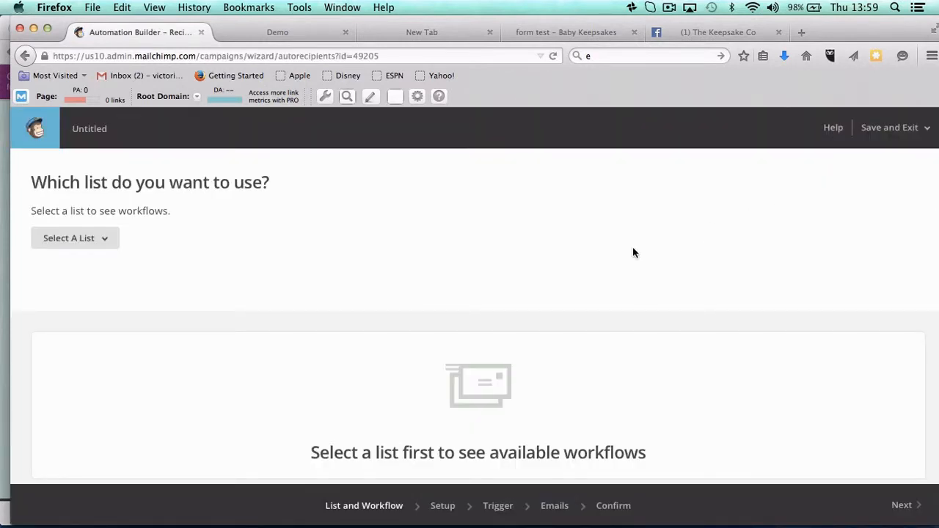
{"action": "left_click", "coordinate": [74, 239]}
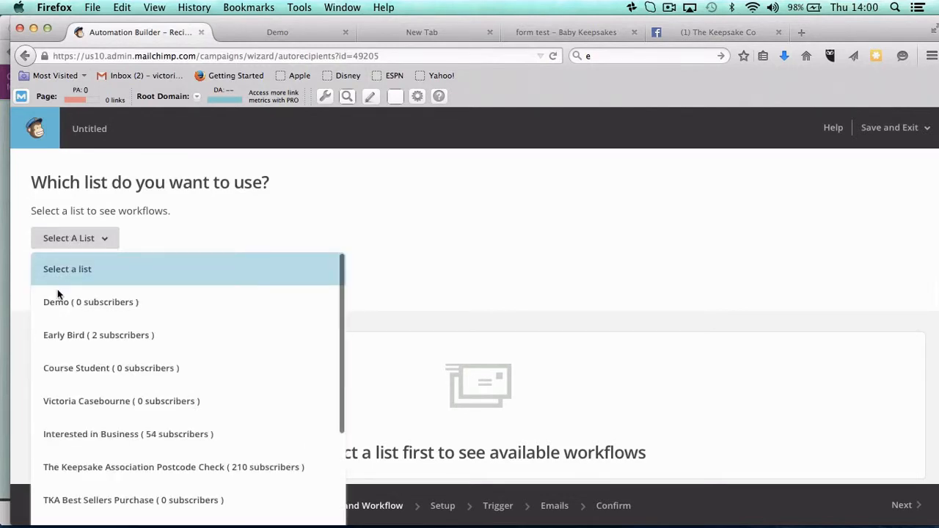
{"action": "left_click", "coordinate": [66, 307]}
Review the available workflow types and choose Educate subscribers for the automation
{"action": "scroll", "coordinate": [317, 293], "scroll_direction": "down", "scroll_amount": 1}
{"action": "scroll", "coordinate": [317, 293], "scroll_direction": "down", "scroll_amount": 5}
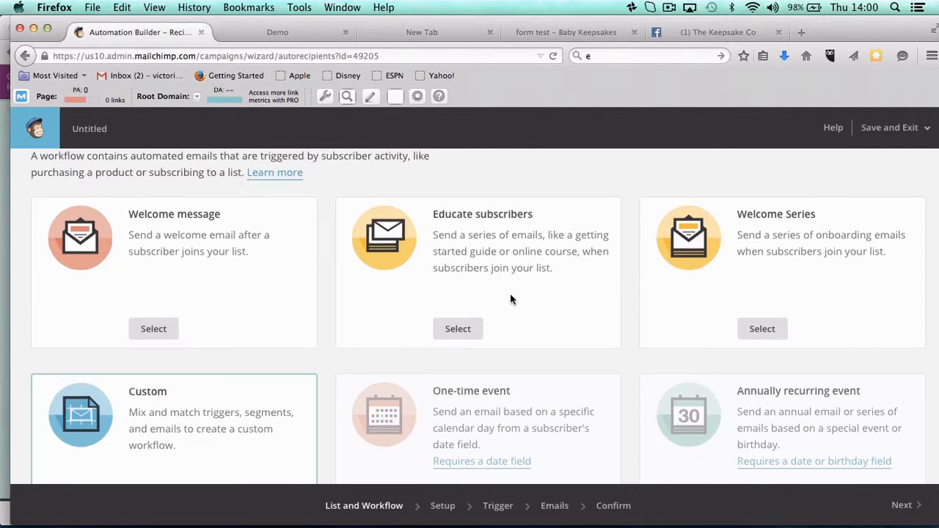
{"action": "scroll", "coordinate": [510, 295], "scroll_direction": "down", "scroll_amount": 4}
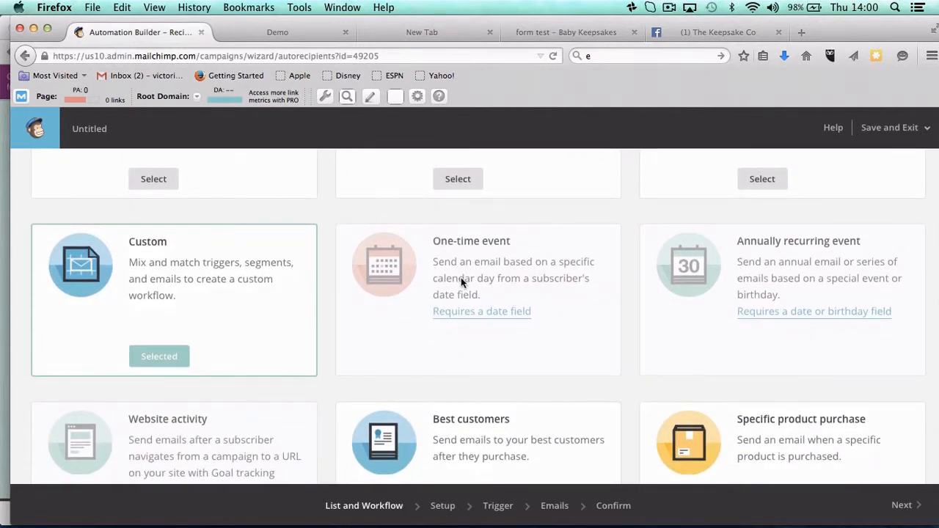
{"action": "scroll", "coordinate": [443, 297], "scroll_direction": "down", "scroll_amount": 1}
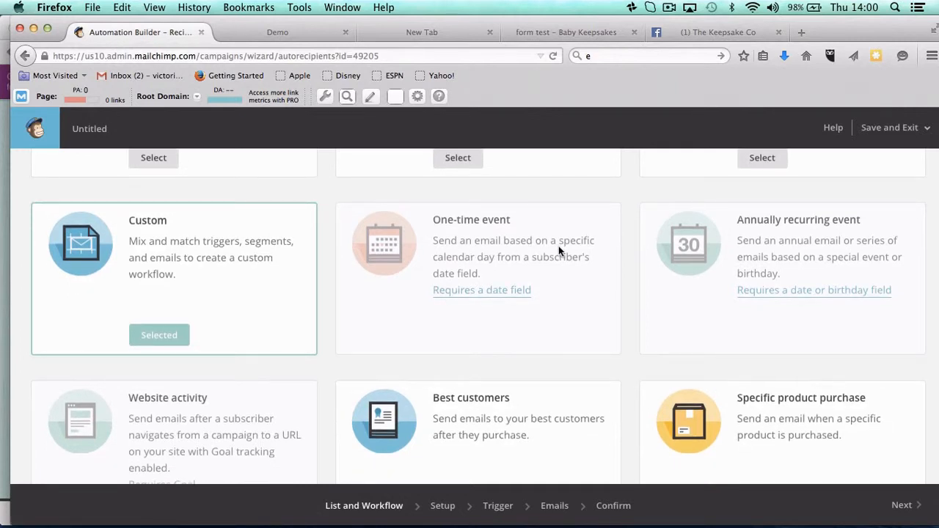
{"action": "scroll", "coordinate": [460, 264], "scroll_direction": "up", "scroll_amount": 3}
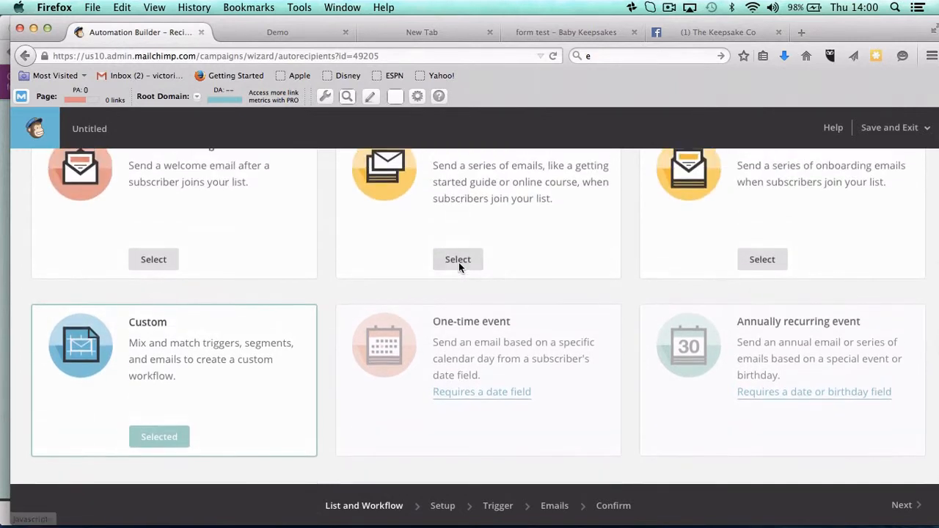
{"action": "scroll", "coordinate": [436, 356], "scroll_direction": "down", "scroll_amount": 3}
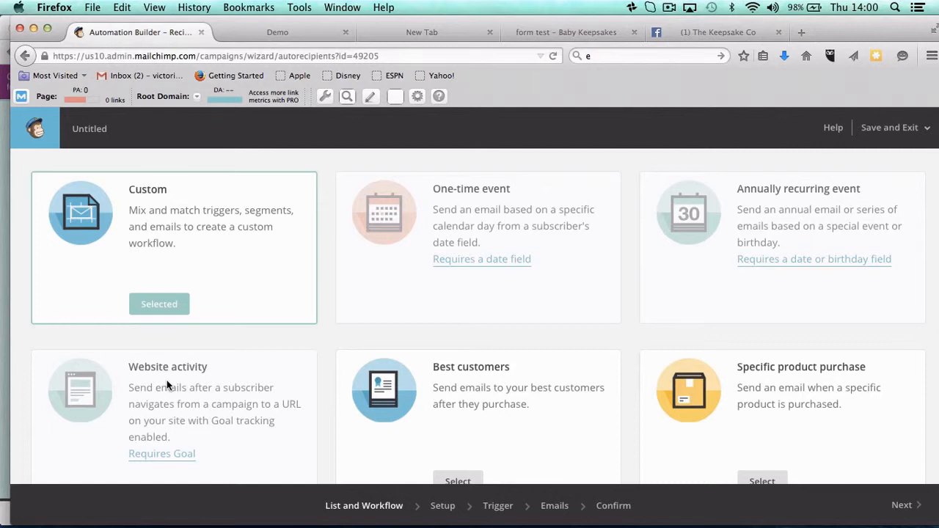
{"action": "scroll", "coordinate": [167, 380], "scroll_direction": "up", "scroll_amount": 8}
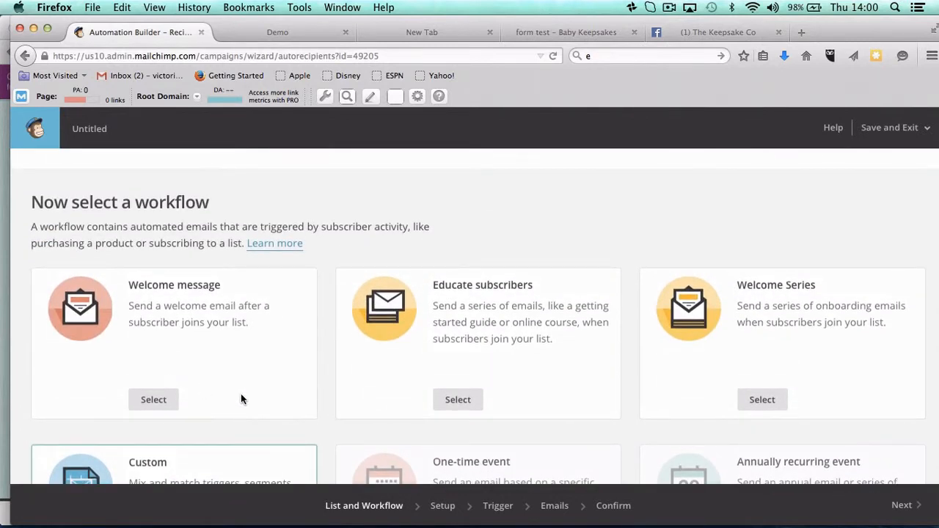
{"action": "left_click", "coordinate": [467, 399]}
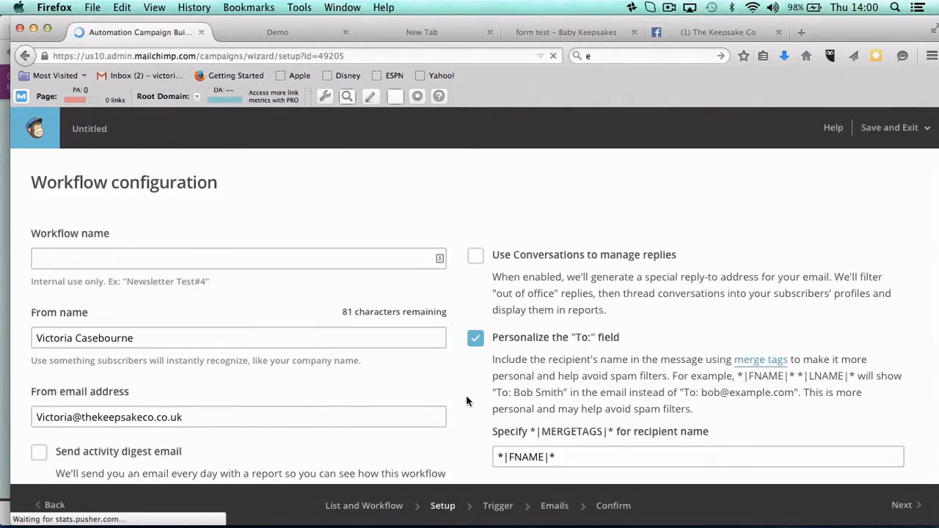
Name the workflow "Free ecourse", keep the other configuration settings, and continue to the trigger setup
{"action": "left_click", "coordinate": [115, 264]}
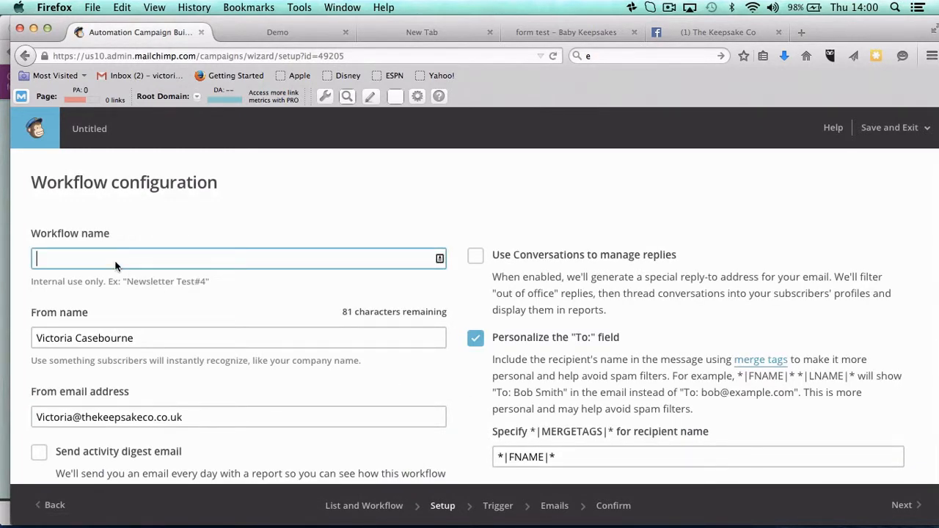
{"action": "type", "text": "Free ecourse"}
{"action": "scroll", "coordinate": [108, 256], "scroll_direction": "down", "scroll_amount": 5}
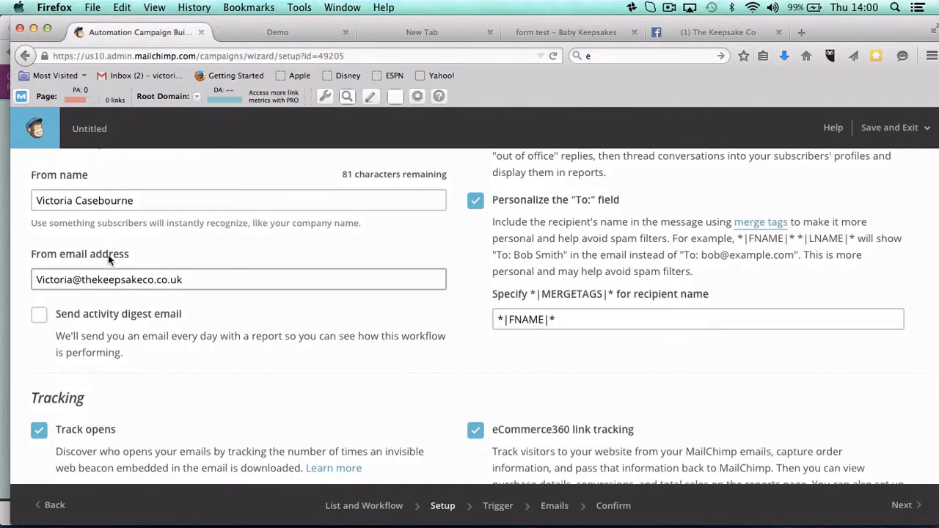
{"action": "scroll", "coordinate": [138, 277], "scroll_direction": "down", "scroll_amount": 1}
{"action": "scroll", "coordinate": [136, 279], "scroll_direction": "up", "scroll_amount": 3}
{"action": "scroll", "coordinate": [136, 279], "scroll_direction": "down", "scroll_amount": 4}
{"action": "scroll", "coordinate": [136, 279], "scroll_direction": "down", "scroll_amount": 10}
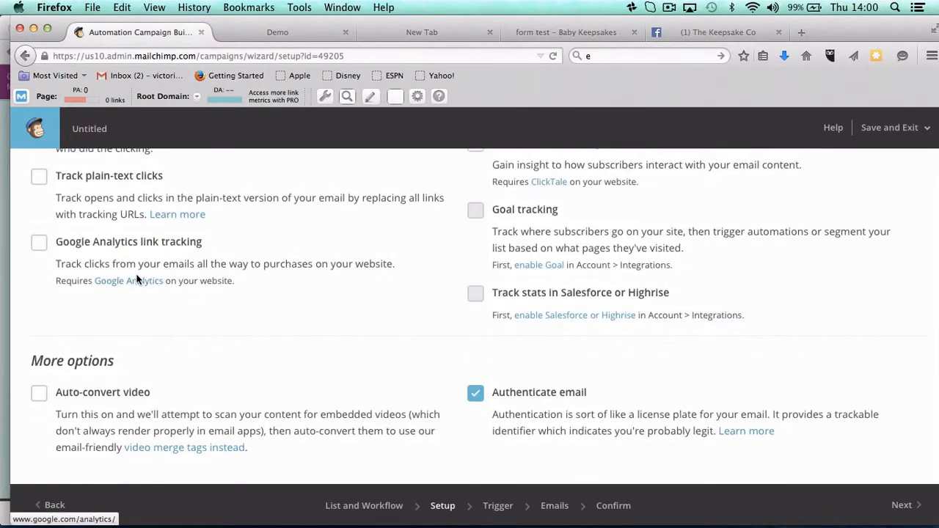
{"action": "left_click", "coordinate": [909, 506]}
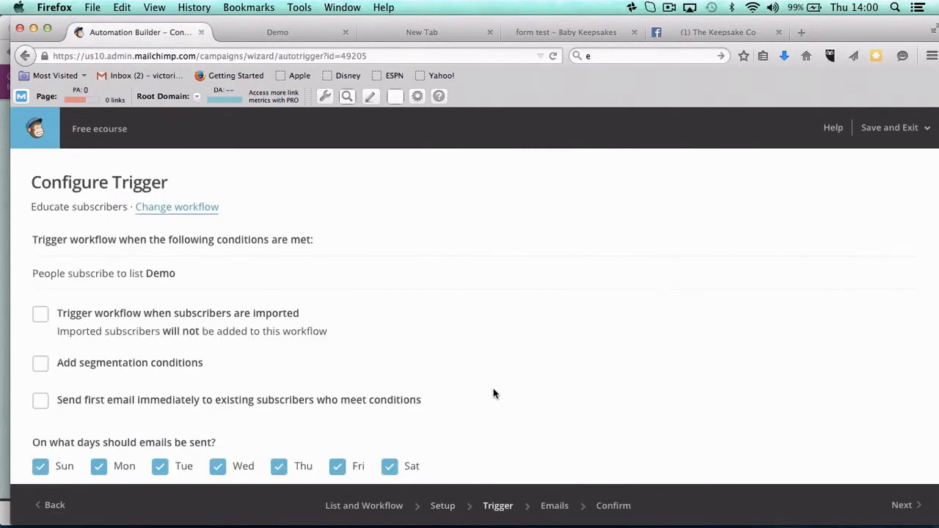
Trigger the workflow for imported subscribers too, and send the first email immediately to existing subscribers who meet the conditions, without segmentation conditions
{"action": "scroll", "coordinate": [493, 394], "scroll_direction": "down", "scroll_amount": 1}
{"action": "scroll", "coordinate": [115, 330], "scroll_direction": "up", "scroll_amount": 1}
{"action": "scroll", "coordinate": [93, 357], "scroll_direction": "down", "scroll_amount": 2}
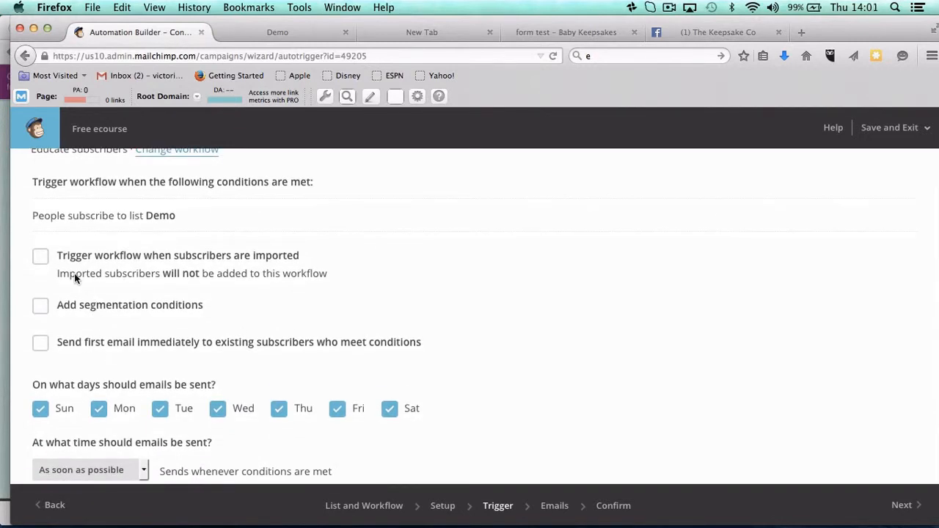
{"action": "left_click", "coordinate": [41, 258]}
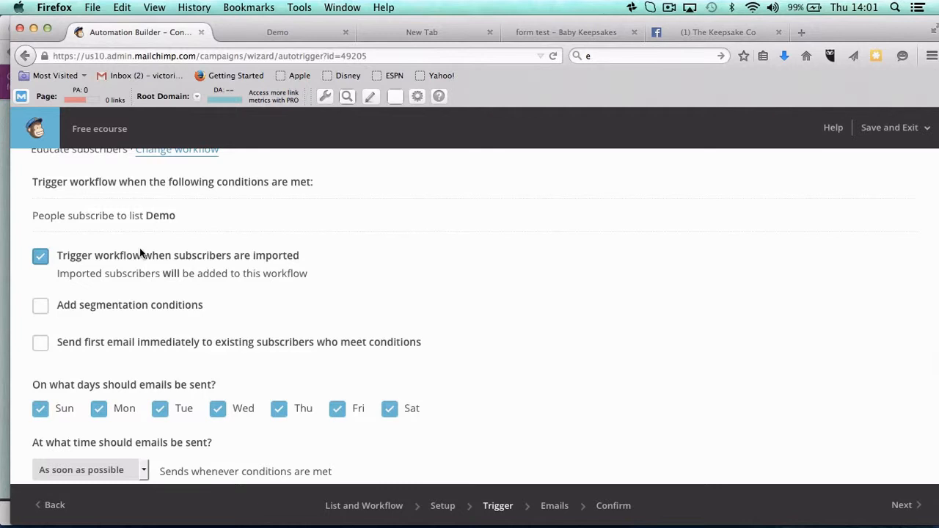
{"action": "scroll", "coordinate": [141, 253], "scroll_direction": "down", "scroll_amount": 3}
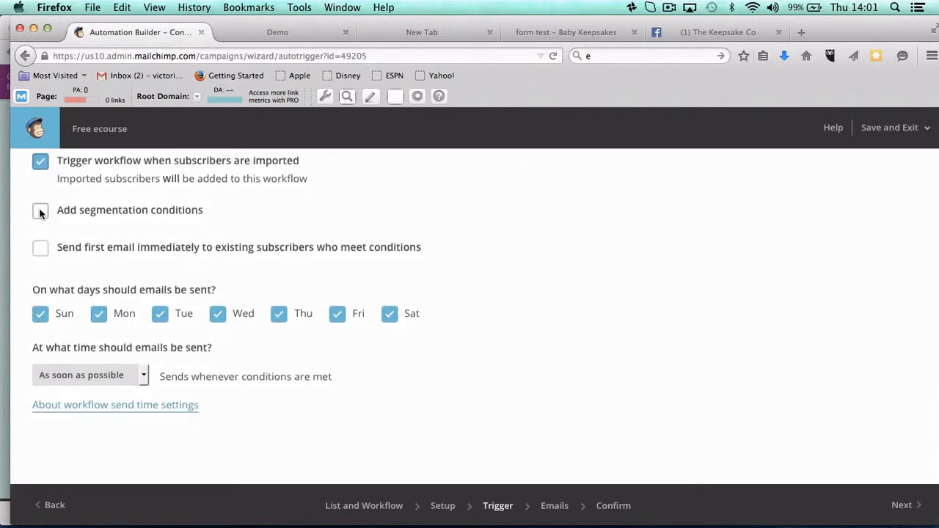
{"action": "left_click", "coordinate": [40, 213]}
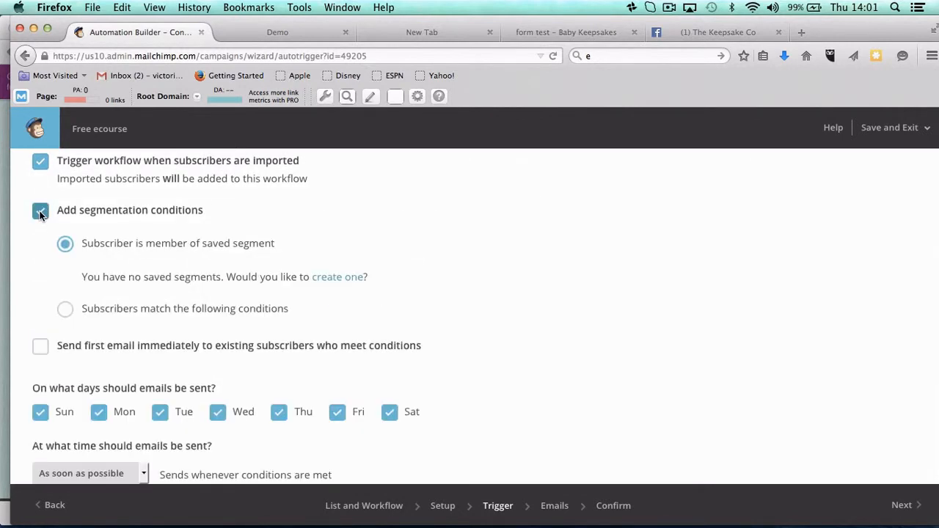
{"action": "left_click", "coordinate": [40, 213]}
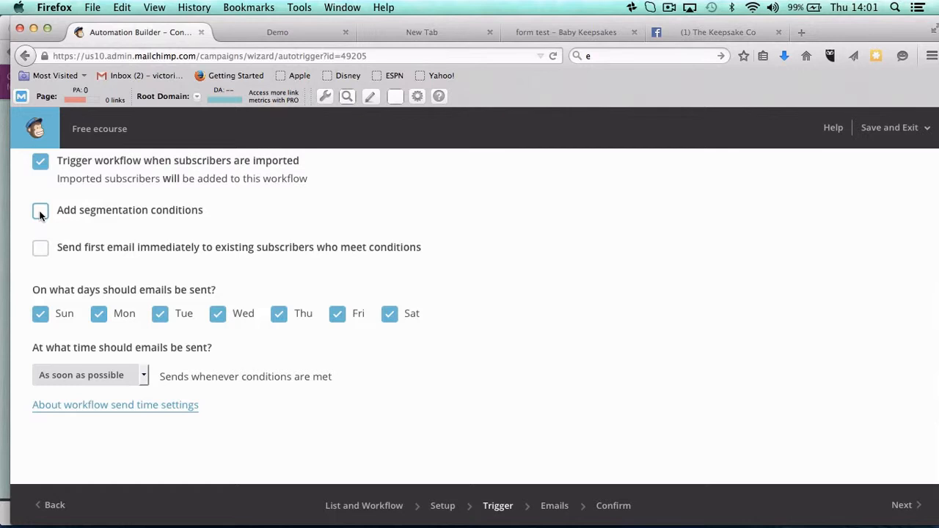
{"action": "left_click", "coordinate": [40, 248]}
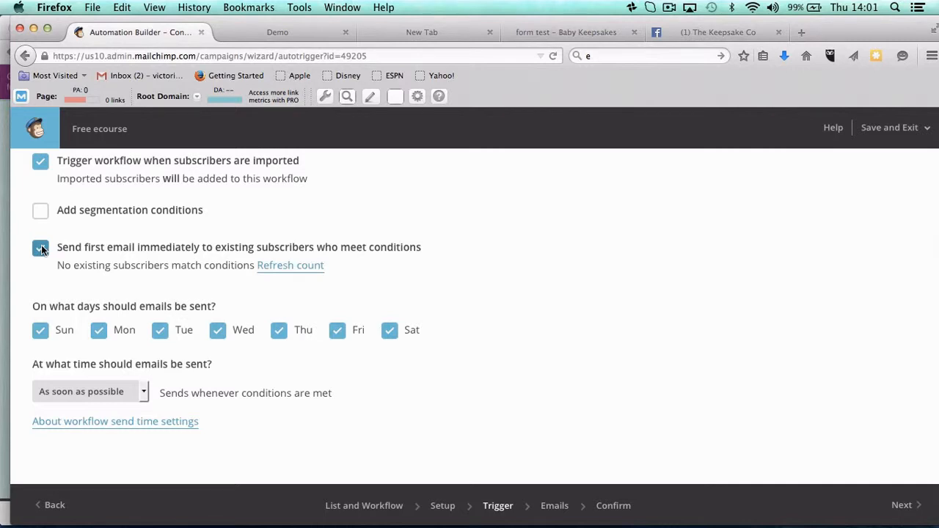
{"action": "scroll", "coordinate": [41, 248], "scroll_direction": "down", "scroll_amount": 2}
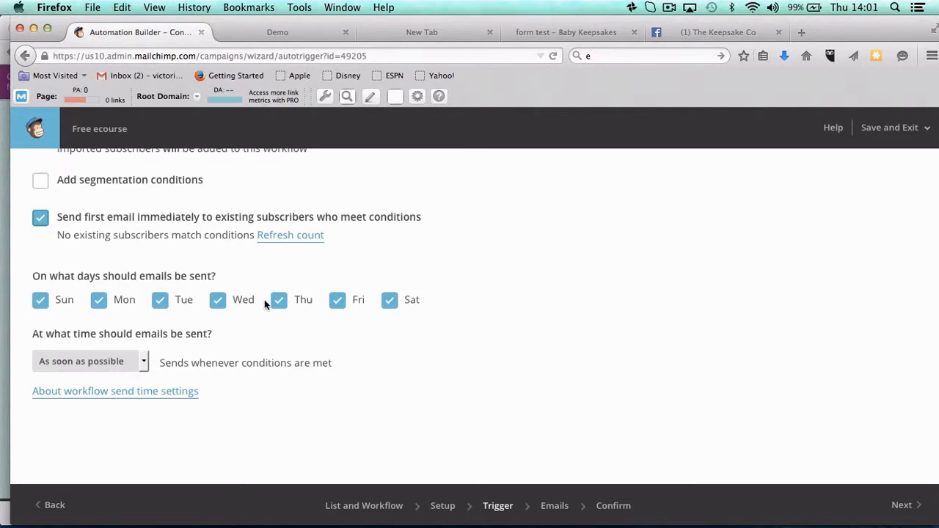
{"action": "left_click", "coordinate": [138, 361]}
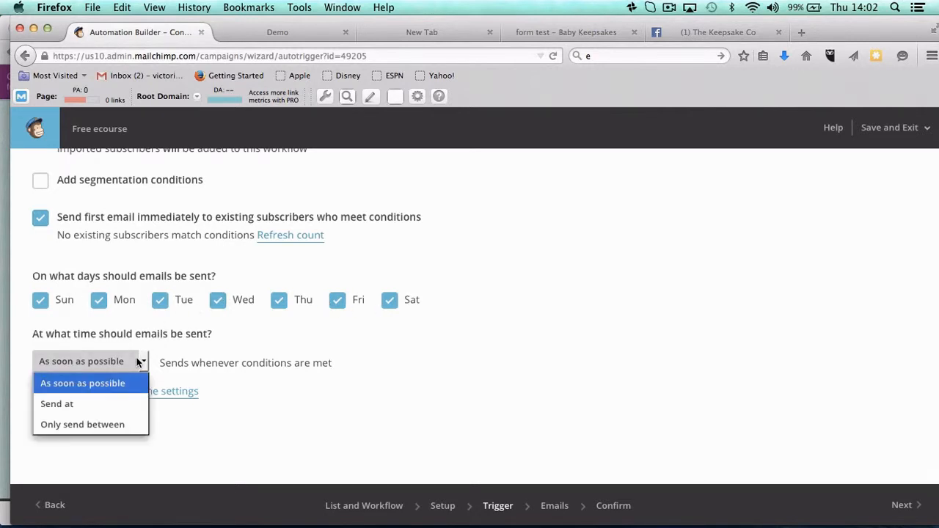
{"action": "left_click", "coordinate": [58, 404]}
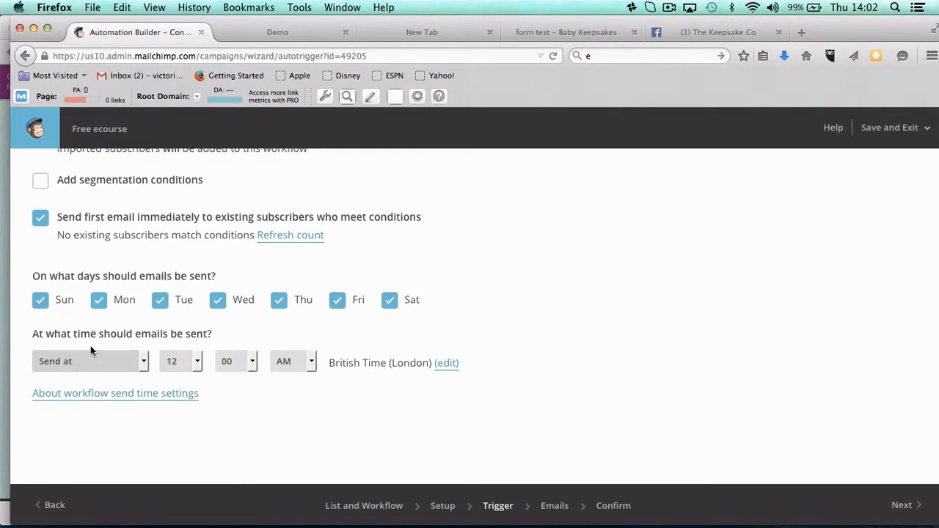
{"action": "left_click", "coordinate": [73, 361]}
{"action": "left_click", "coordinate": [86, 381]}
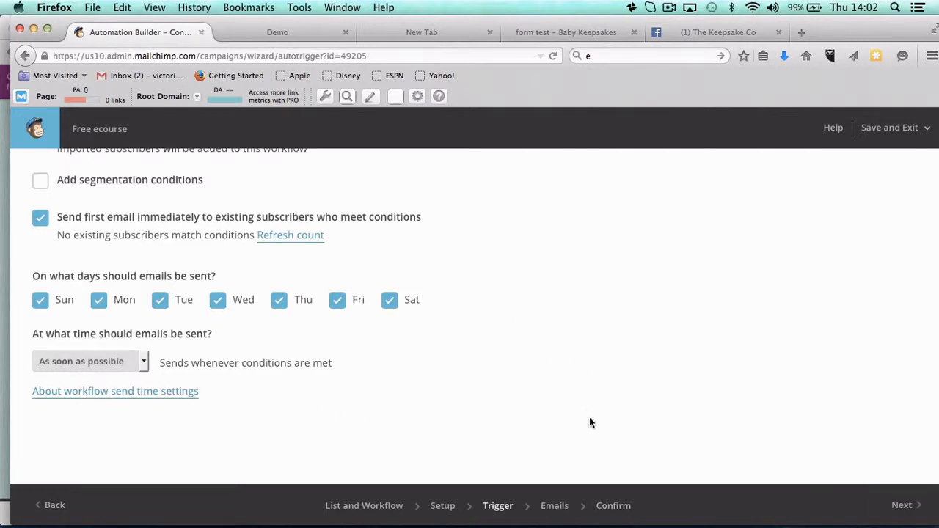
Accept the trigger settings and add the recommended 5 emails to the workflow
{"action": "left_click", "coordinate": [904, 509]}
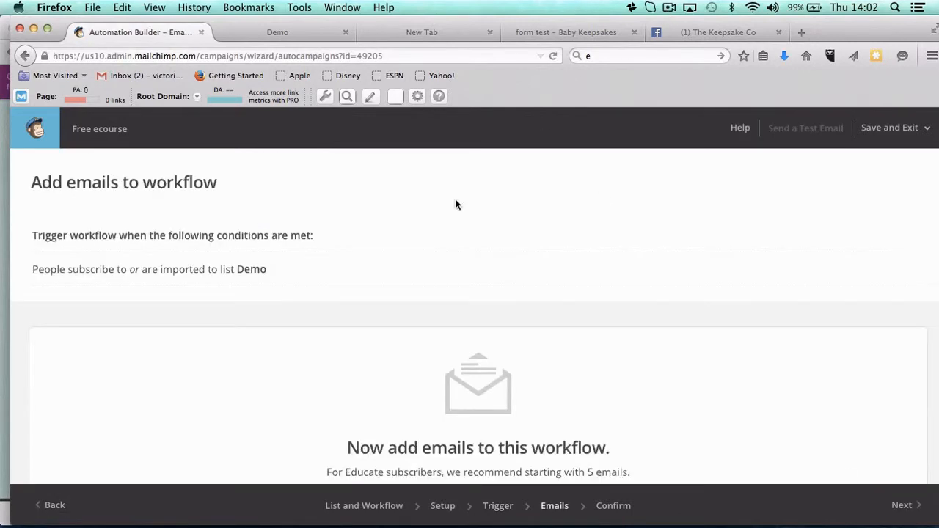
{"action": "scroll", "coordinate": [360, 302], "scroll_direction": "down", "scroll_amount": 4}
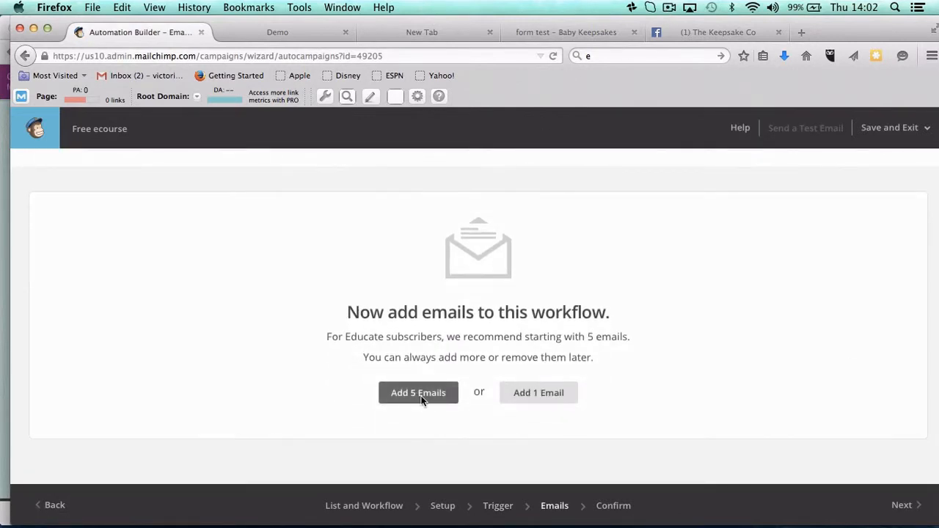
{"action": "left_click", "coordinate": [404, 396]}
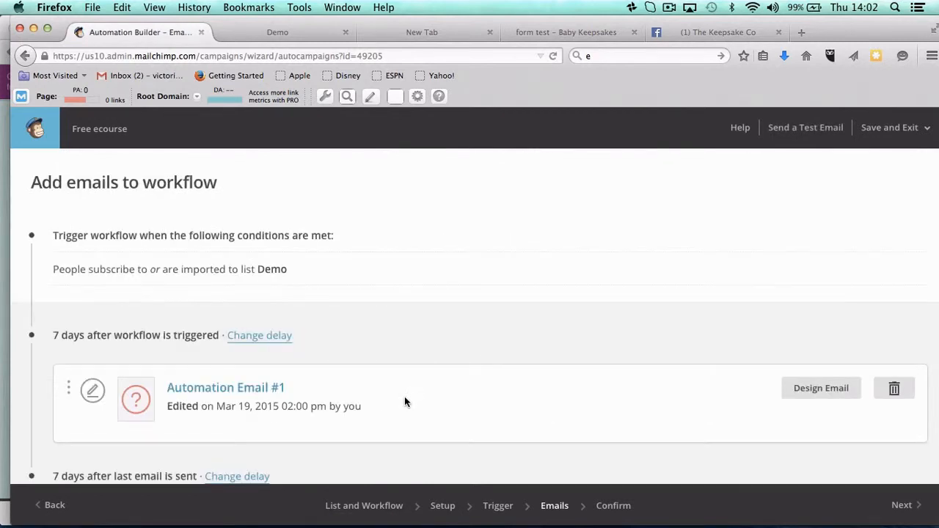
Open the first automation email for design and rename it "product info"
{"action": "scroll", "coordinate": [353, 378], "scroll_direction": "down", "scroll_amount": 3}
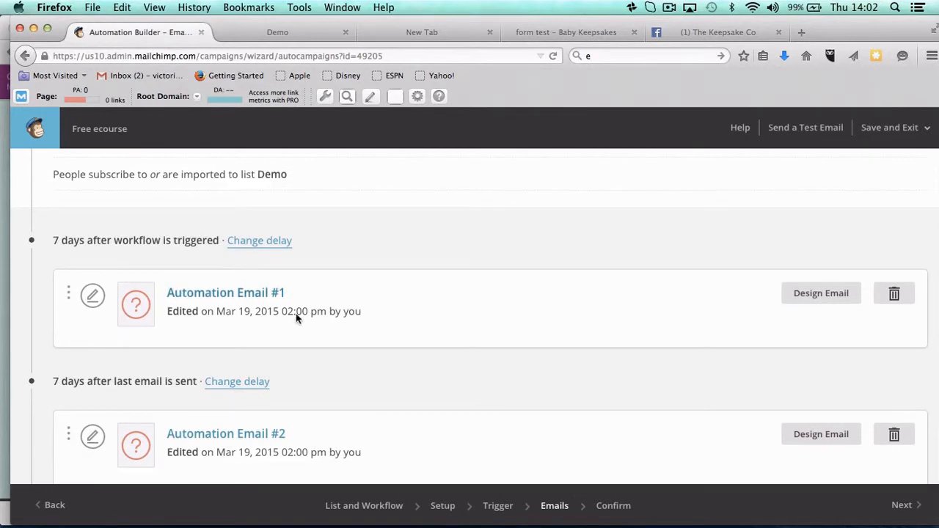
{"action": "scroll", "coordinate": [331, 352], "scroll_direction": "down", "scroll_amount": 10}
{"action": "scroll", "coordinate": [331, 357], "scroll_direction": "up", "scroll_amount": 9}
{"action": "scroll", "coordinate": [332, 357], "scroll_direction": "up", "scroll_amount": 3}
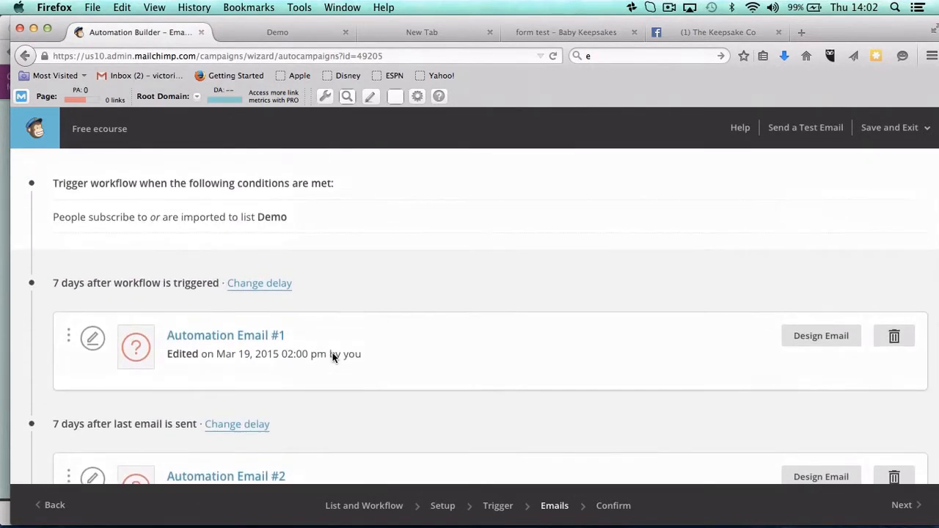
{"action": "left_click", "coordinate": [827, 334]}
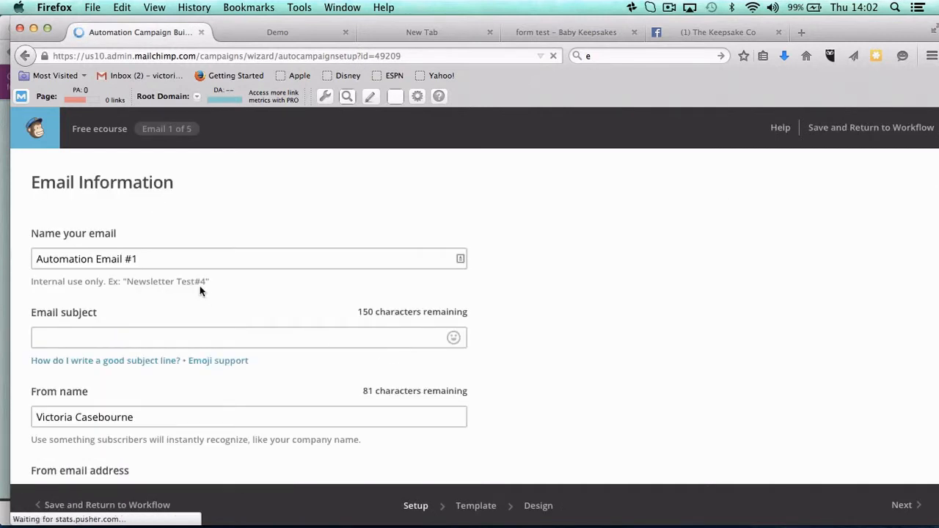
{"action": "left_click_drag", "start_coordinate": [180, 259], "coordinate": [11, 248]}
{"action": "type", "text": "product ino"}
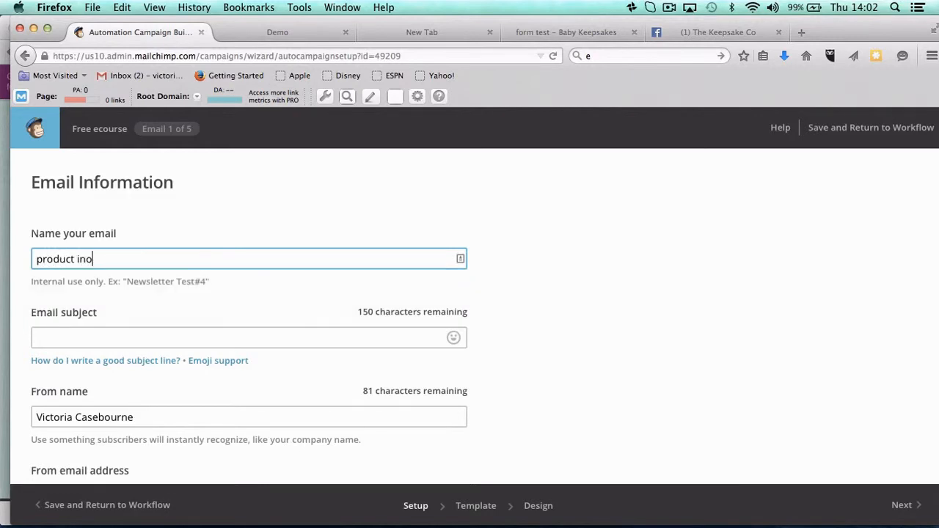
{"action": "key", "text": "BackSpace"}
{"action": "type", "text": "fo"}
{"action": "key", "text": "Tab"}
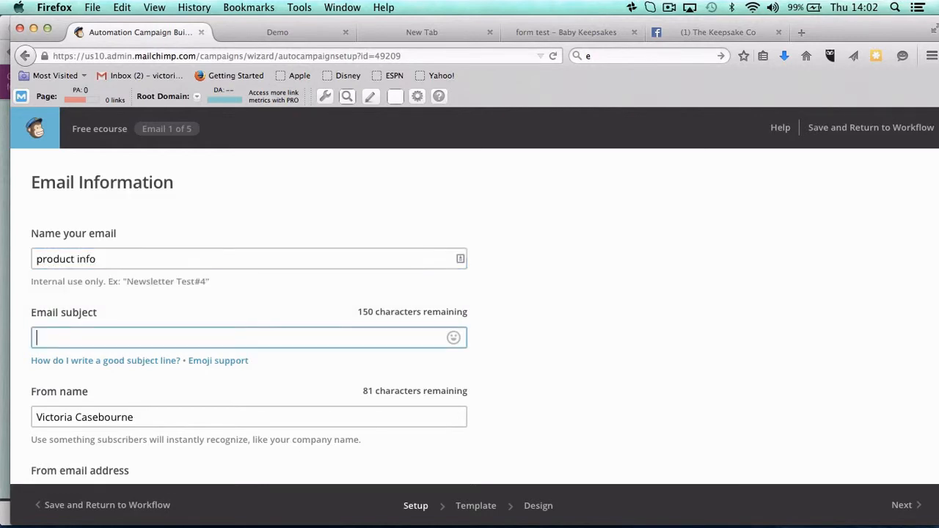
Set the email subject to "Here is the free guide you requested"
{"action": "type", "text": "Here is the free gui"}
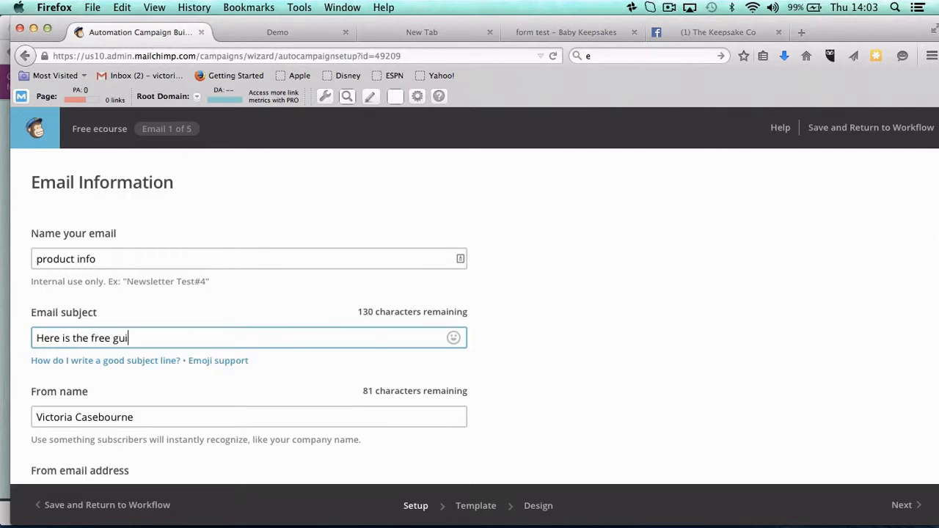
{"action": "type", "text": "de you requested"}
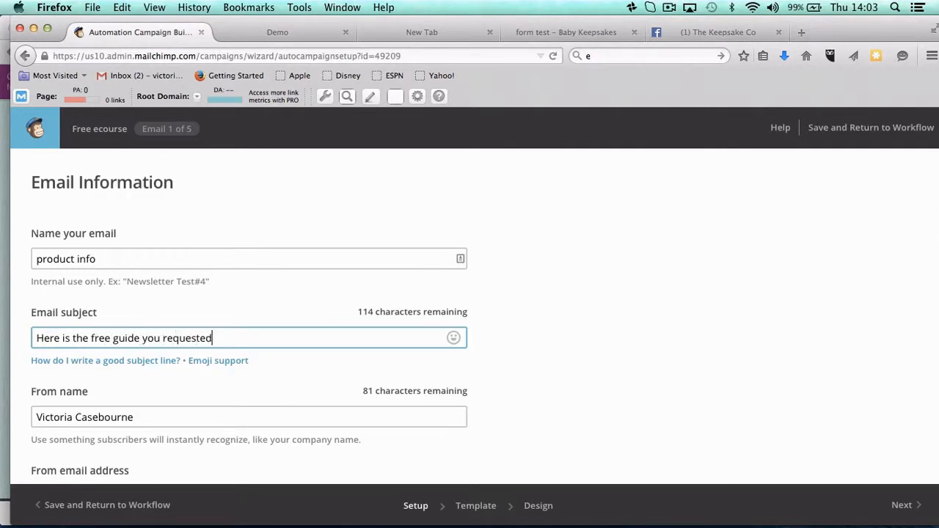
{"action": "scroll", "coordinate": [250, 323], "scroll_direction": "down", "scroll_amount": 1}
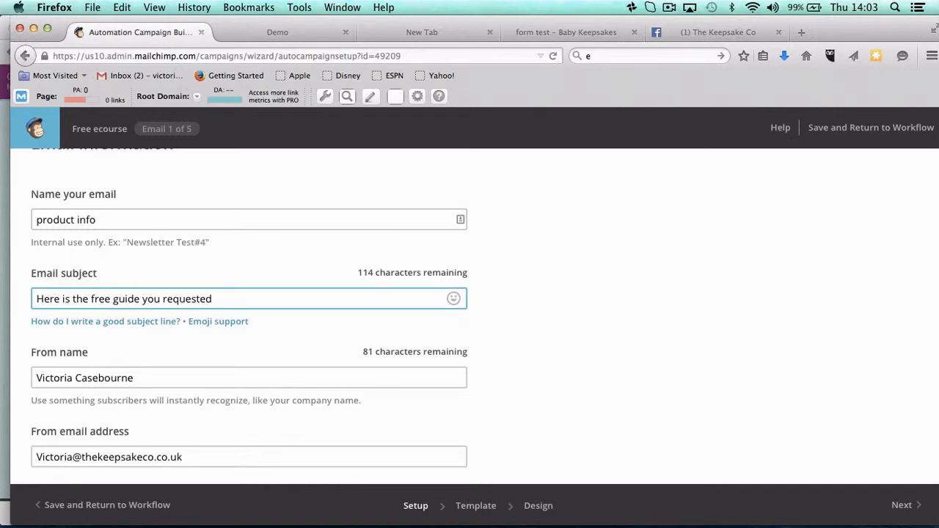
Preview the basic 1 Column template and select it as the layout for the first email
{"action": "left_click", "coordinate": [487, 511]}
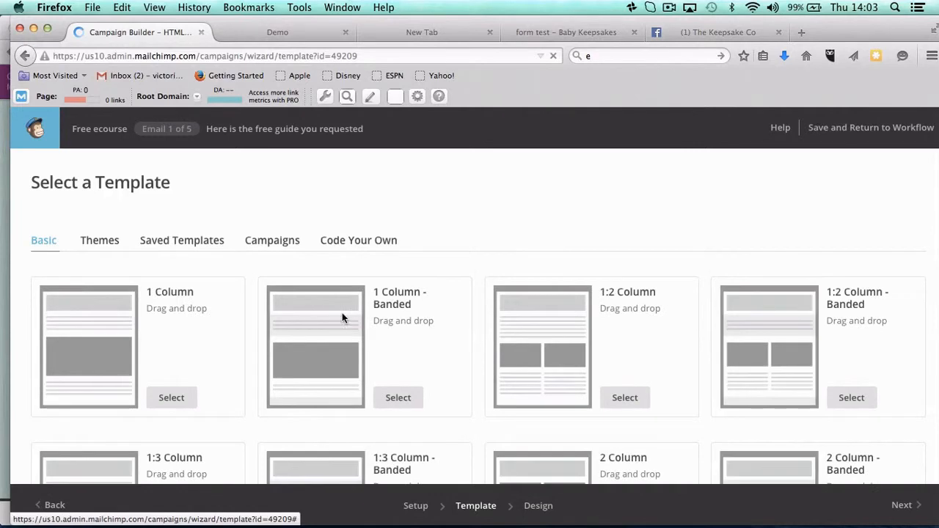
{"action": "left_click", "coordinate": [72, 319]}
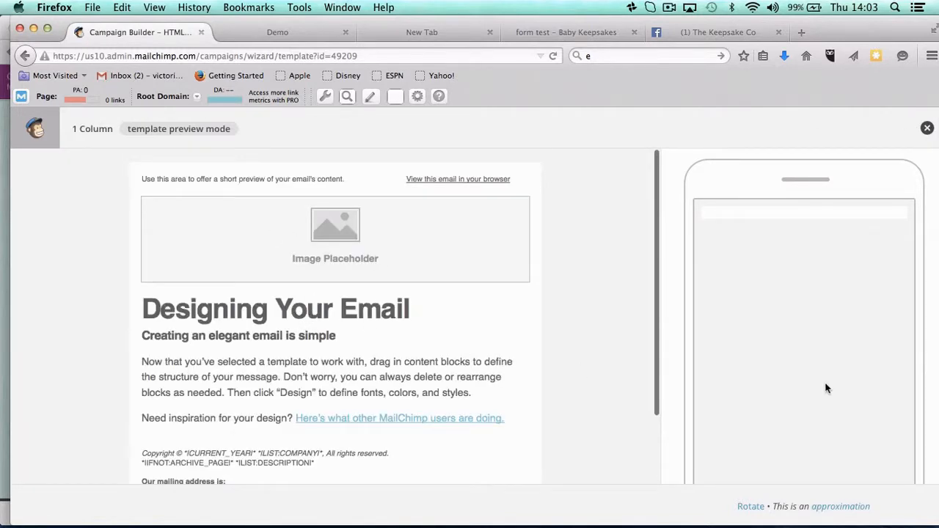
{"action": "left_click", "coordinate": [927, 128]}
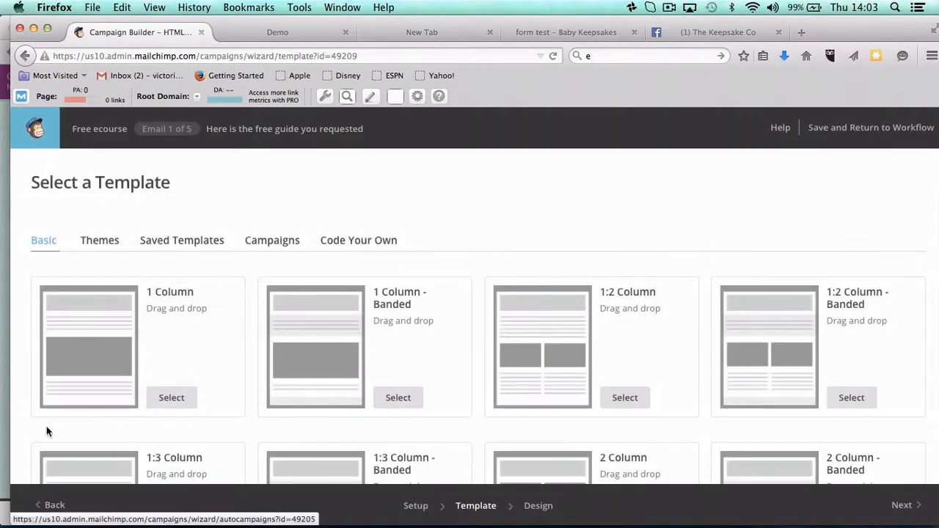
{"action": "left_click", "coordinate": [175, 399]}
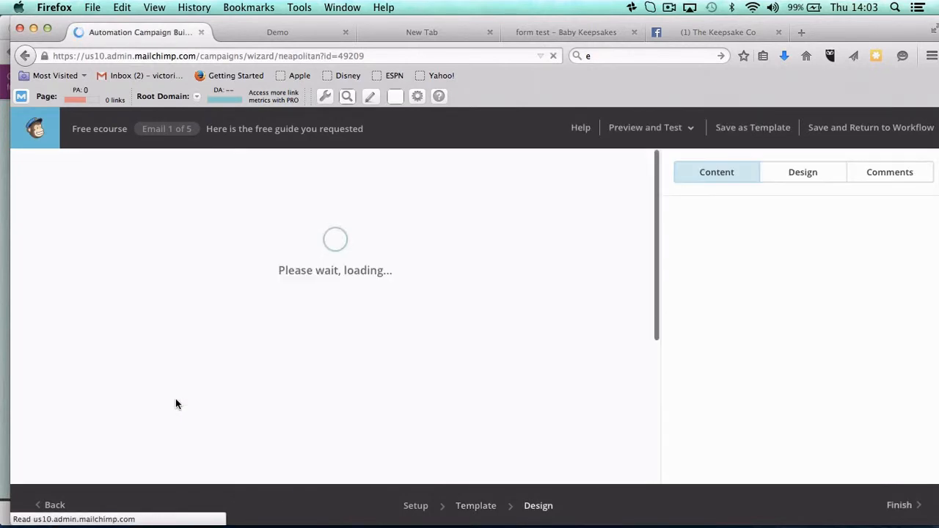
Look through the 1 Column email's default content blocks and finish the design to return to the workflow's emails
{"action": "scroll", "coordinate": [293, 357], "scroll_direction": "down", "scroll_amount": 3}
{"action": "scroll", "coordinate": [292, 357], "scroll_direction": "up", "scroll_amount": 3}
{"action": "scroll", "coordinate": [292, 357], "scroll_direction": "down", "scroll_amount": 1}
{"action": "scroll", "coordinate": [293, 359], "scroll_direction": "down", "scroll_amount": 3}
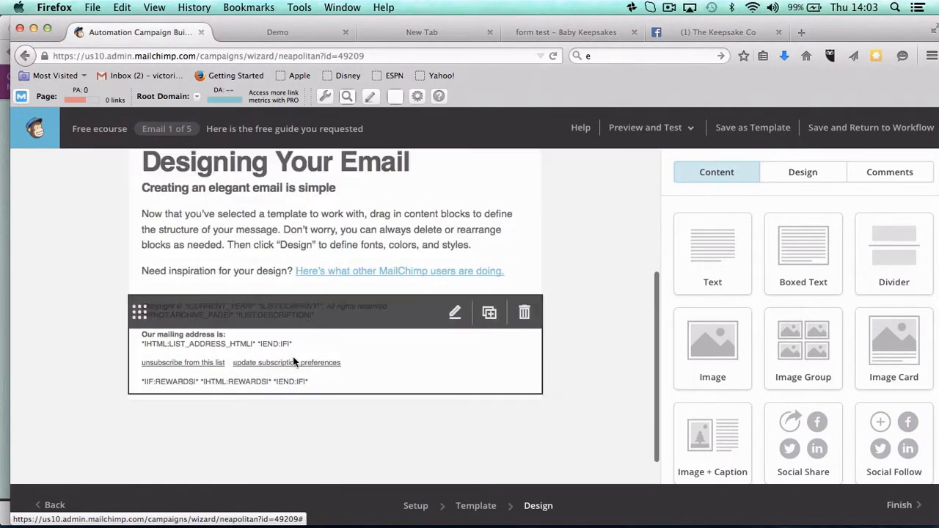
{"action": "scroll", "coordinate": [393, 225], "scroll_direction": "up", "scroll_amount": 4}
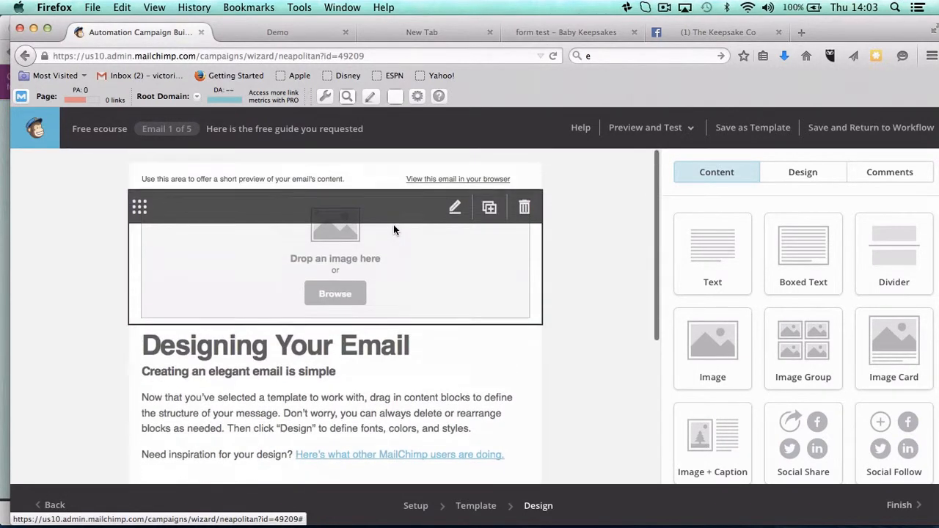
{"action": "left_click", "coordinate": [897, 512]}
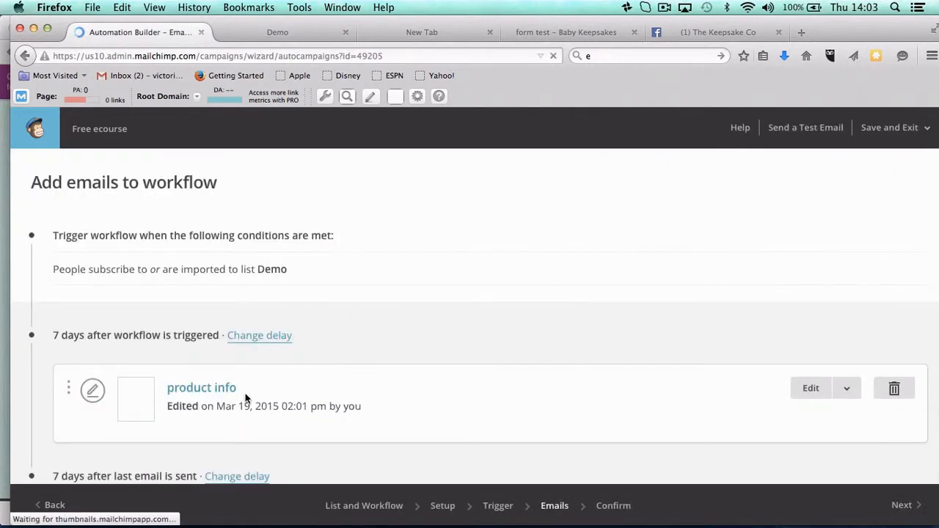
Change the "product info" email's delay to send immediately after the workflow is triggered, and save it
{"action": "left_click", "coordinate": [261, 337]}
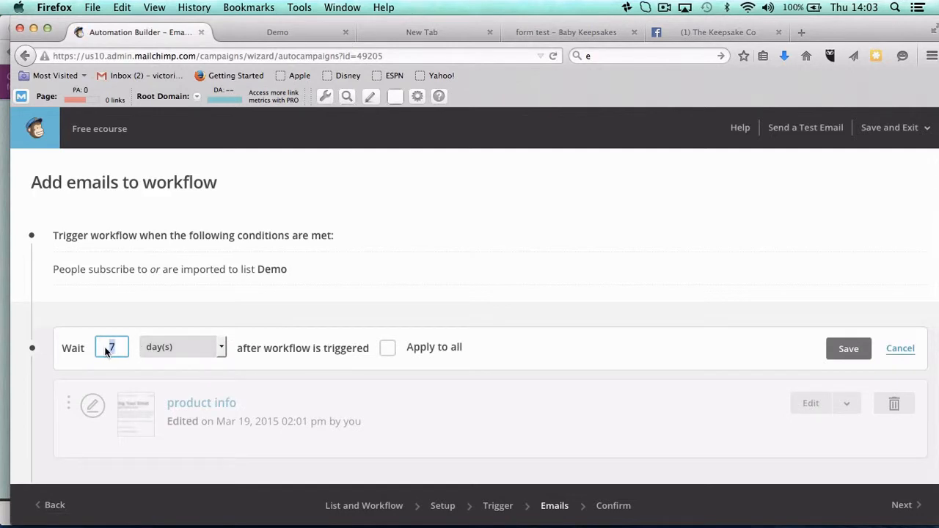
{"action": "type", "text": "1"}
{"action": "left_click", "coordinate": [168, 349]}
{"action": "left_click", "coordinate": [167, 369]}
{"action": "left_click", "coordinate": [165, 345]}
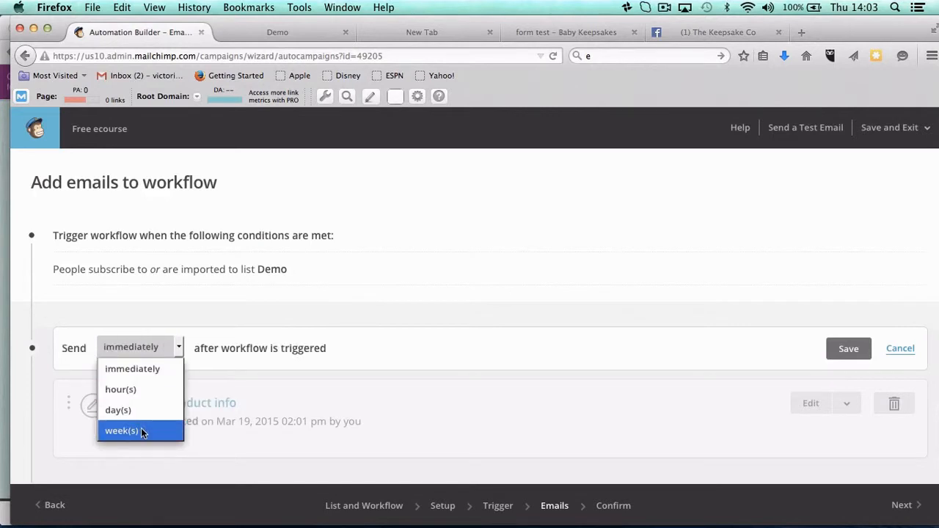
{"action": "left_click", "coordinate": [242, 317]}
{"action": "scroll", "coordinate": [242, 315], "scroll_direction": "down", "scroll_amount": 3}
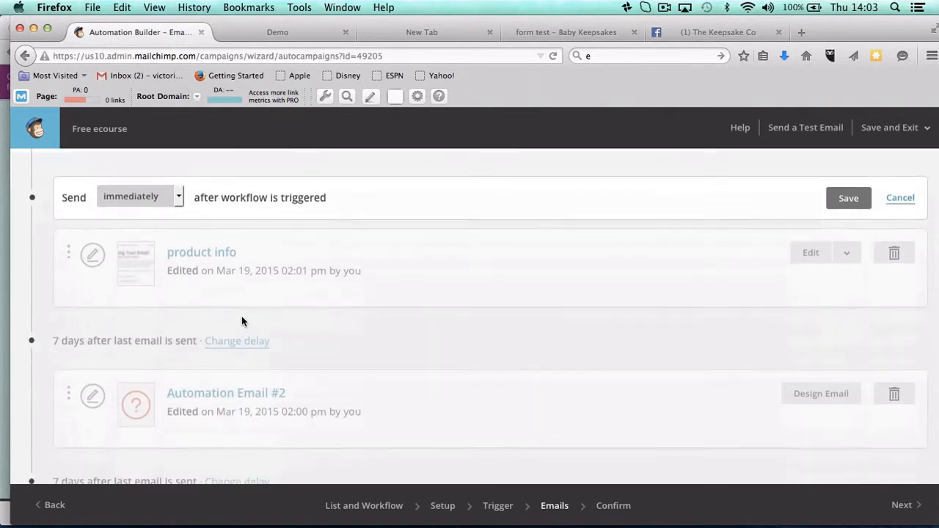
{"action": "scroll", "coordinate": [242, 321], "scroll_direction": "down", "scroll_amount": 1}
{"action": "left_click", "coordinate": [850, 163]}
Review the sequence of automation emails in the workflow and the delay set before each one
{"action": "scroll", "coordinate": [377, 307], "scroll_direction": "down", "scroll_amount": 1}
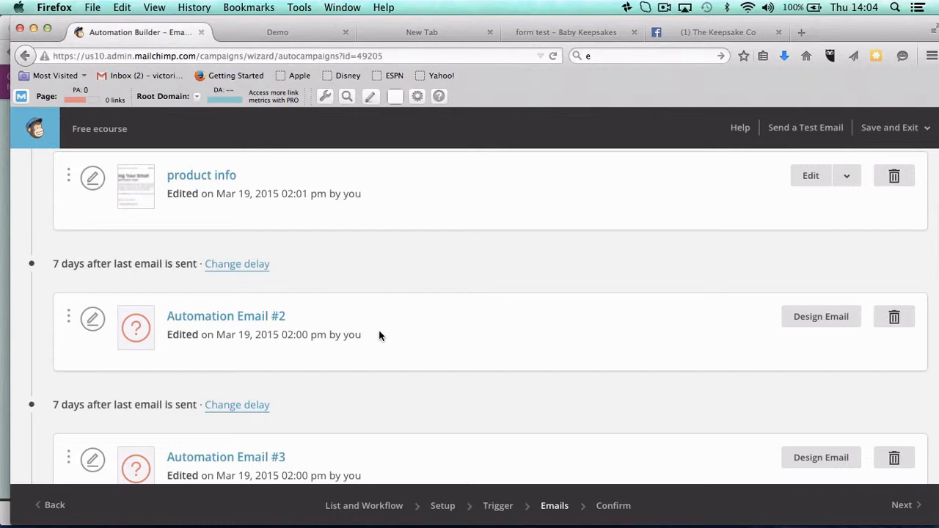
{"action": "scroll", "coordinate": [380, 335], "scroll_direction": "down", "scroll_amount": 5}
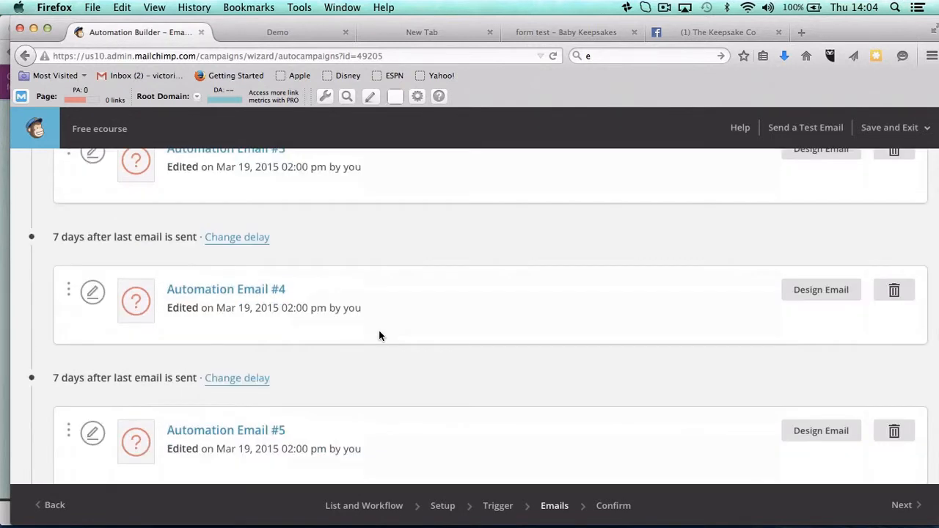
{"action": "scroll", "coordinate": [380, 335], "scroll_direction": "up", "scroll_amount": 8}
{"action": "scroll", "coordinate": [380, 335], "scroll_direction": "up", "scroll_amount": 1}
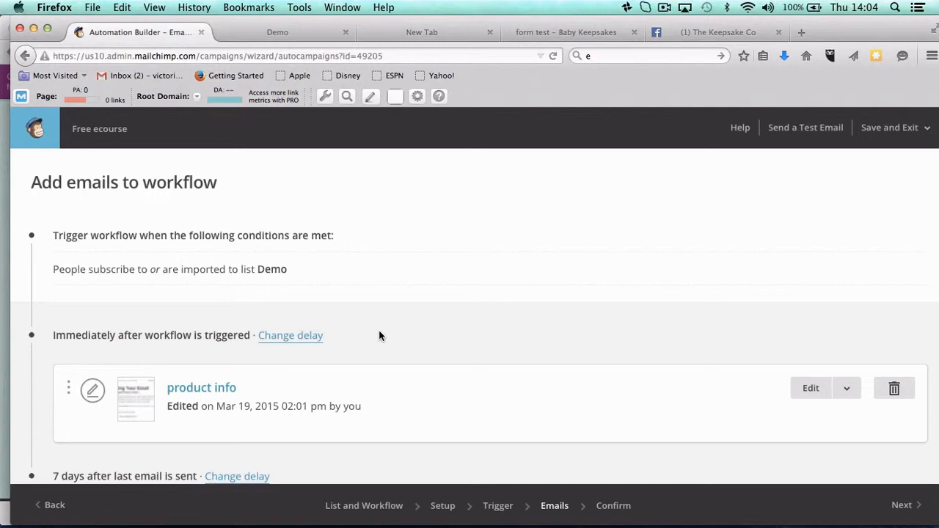
{"action": "scroll", "coordinate": [379, 336], "scroll_direction": "down", "scroll_amount": 10}
{"action": "scroll", "coordinate": [379, 336], "scroll_direction": "up", "scroll_amount": 8}
{"action": "scroll", "coordinate": [379, 335], "scroll_direction": "up", "scroll_amount": 2}
{"action": "scroll", "coordinate": [380, 334], "scroll_direction": "down", "scroll_amount": 8}
Proceed to the workflow's confirmation stage and review the pre-send checklist for the settings and each email
{"action": "left_click", "coordinate": [906, 517]}
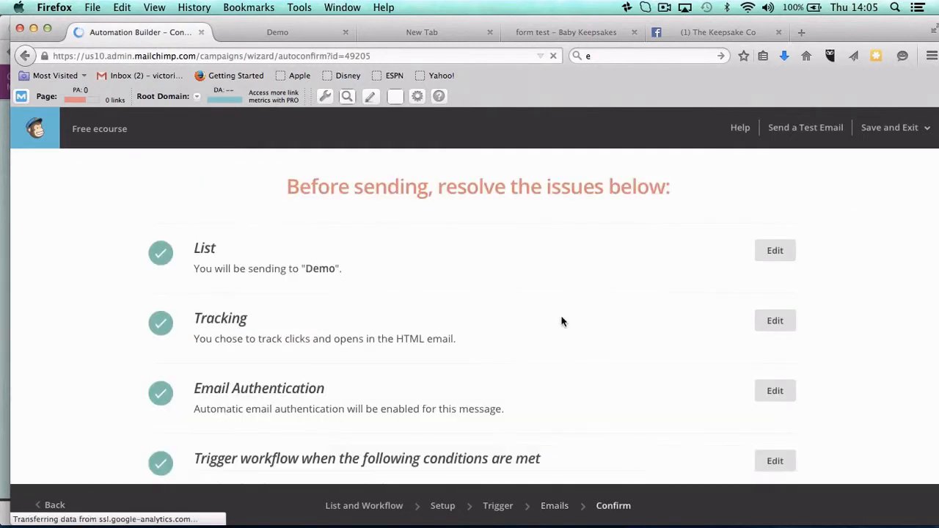
{"action": "scroll", "coordinate": [739, 248], "scroll_direction": "down", "scroll_amount": 10}
{"action": "scroll", "coordinate": [738, 249], "scroll_direction": "up", "scroll_amount": 1}
{"action": "scroll", "coordinate": [738, 249], "scroll_direction": "up", "scroll_amount": 3}
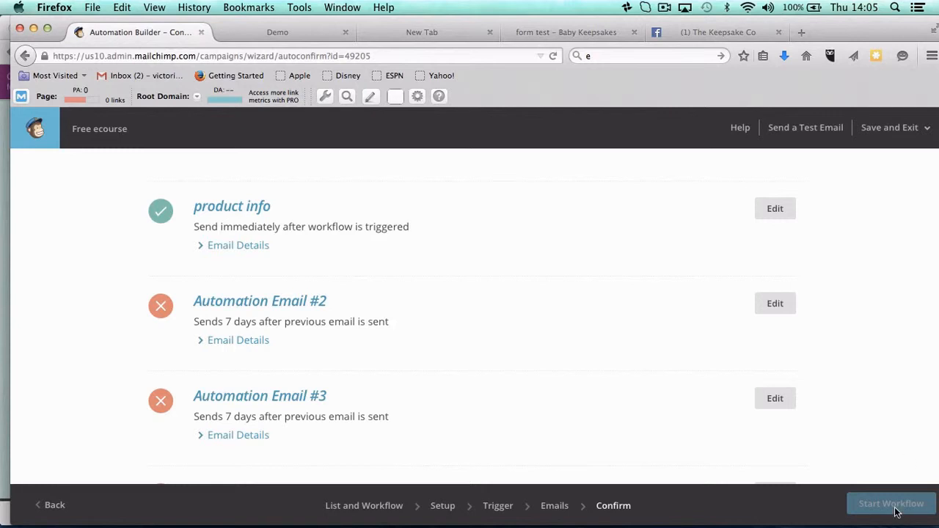
{"action": "scroll", "coordinate": [535, 398], "scroll_direction": "up", "scroll_amount": 10}
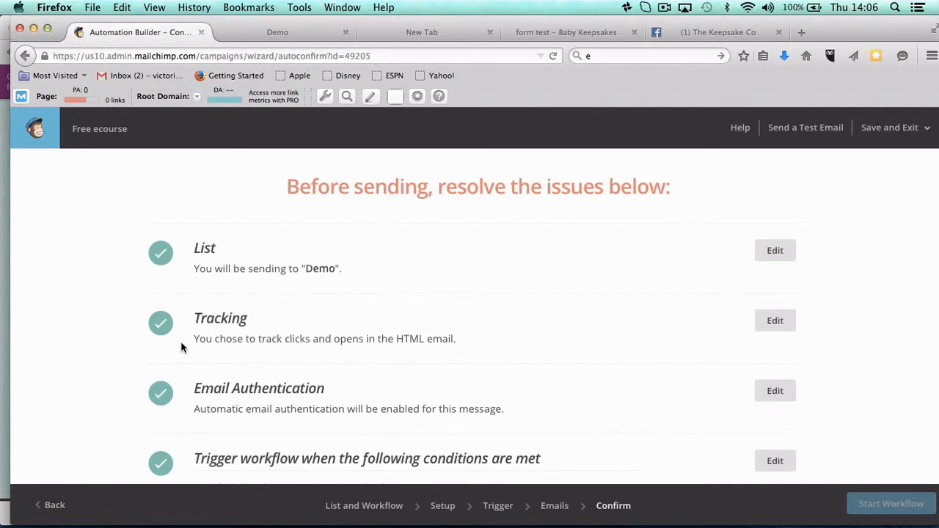
Open the save and exit options for the "Free ecourse" workflow
{"action": "left_click", "coordinate": [904, 129]}
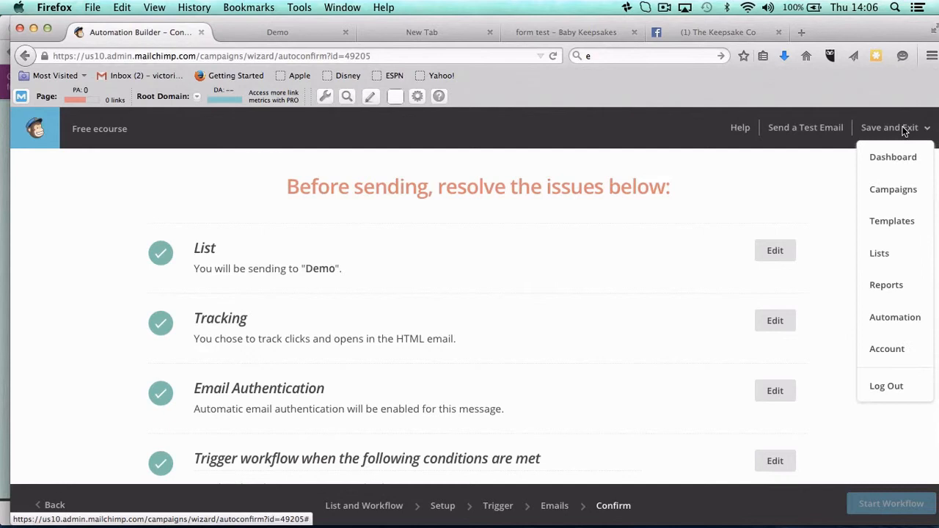